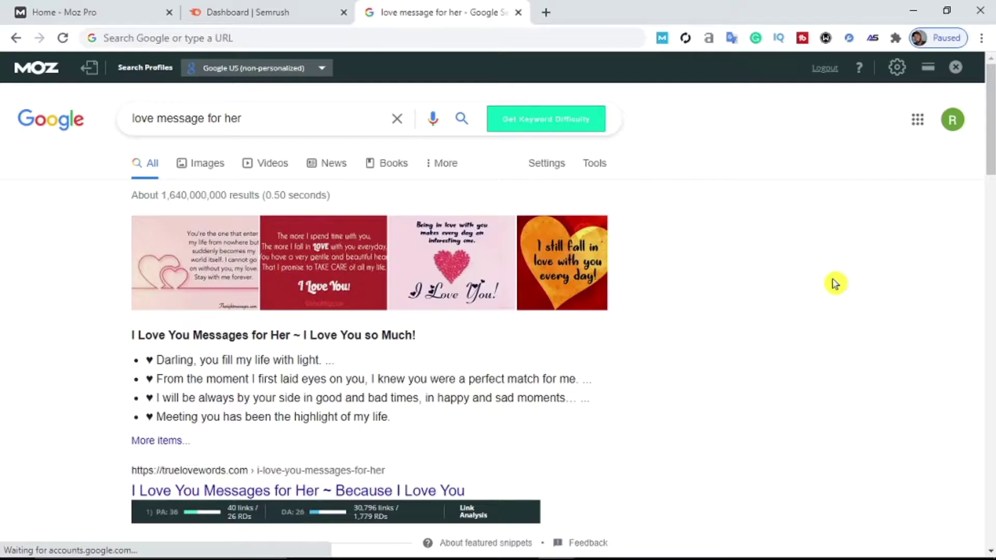
Step: Place the cursor in the Google search box holding 'love message for her'
{"action": "left_click", "coordinate": [284, 118]}
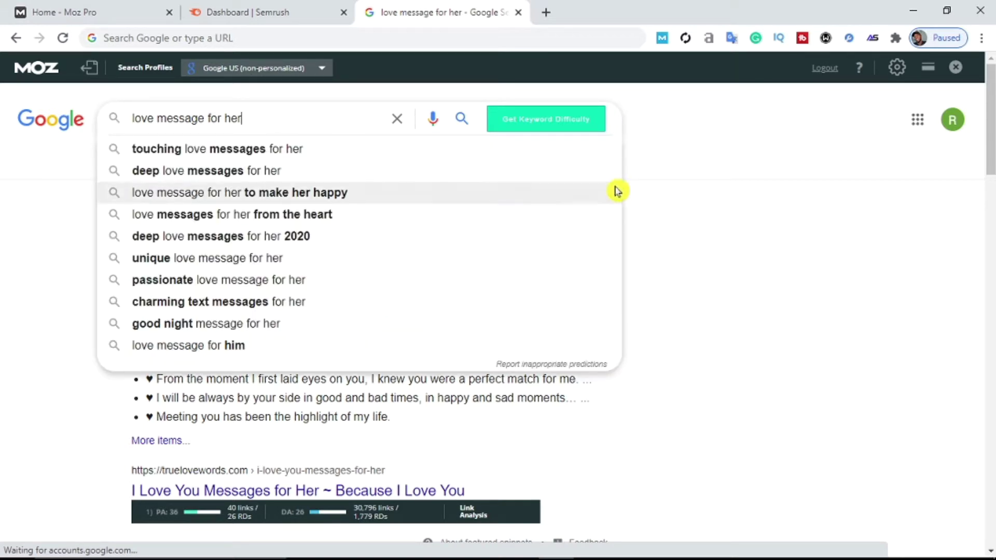
{"action": "left_click", "coordinate": [795, 133]}
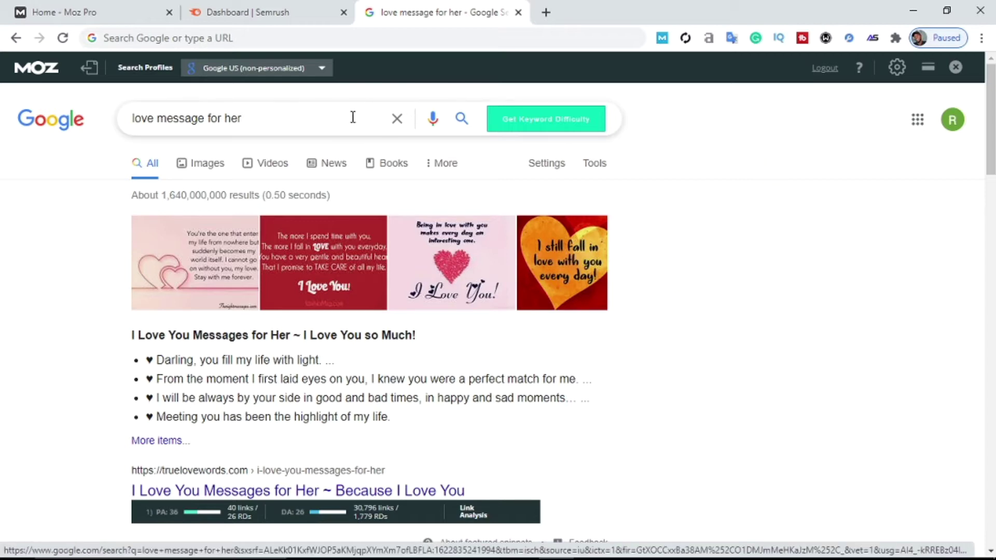
{"action": "scroll", "coordinate": [990, 172], "scroll_direction": "down", "scroll_amount": 3}
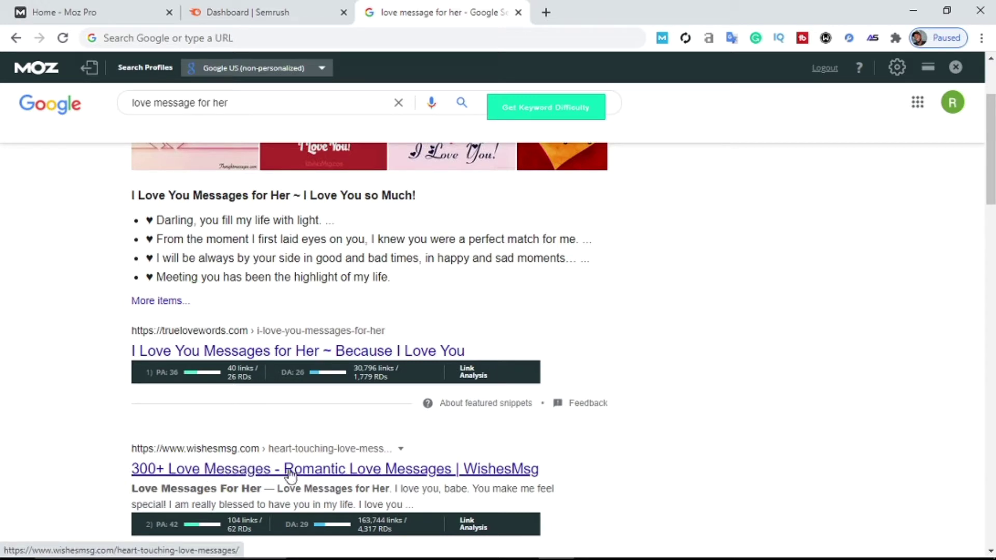
{"action": "left_click", "coordinate": [559, 403]}
{"action": "left_click_drag", "start_coordinate": [992, 165], "coordinate": [992, 108]}
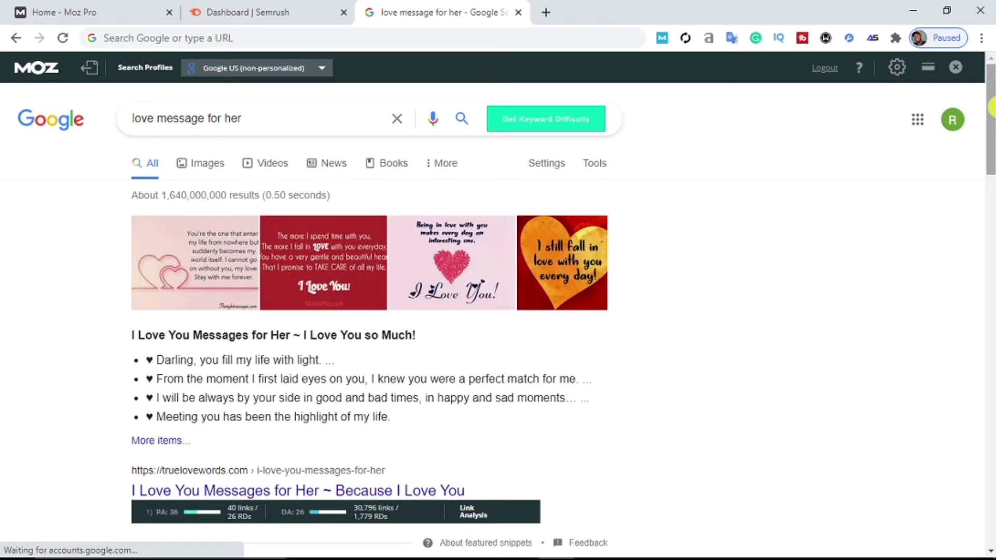
Step: Leave the truelovewords.com result and switch to the Semrush dashboard
{"action": "right_click", "coordinate": [178, 473]}
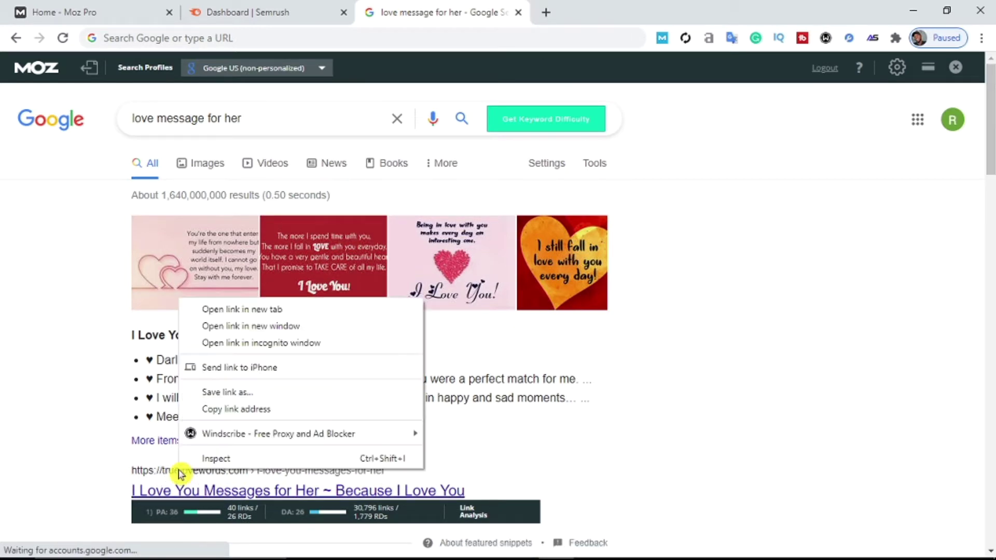
{"action": "key", "text": "Escape"}
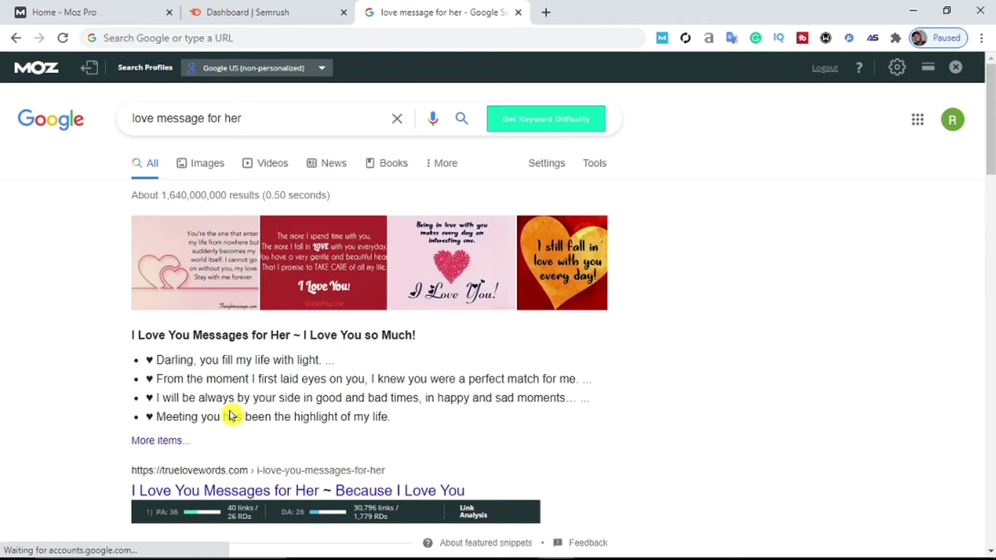
{"action": "left_click", "coordinate": [269, 7]}
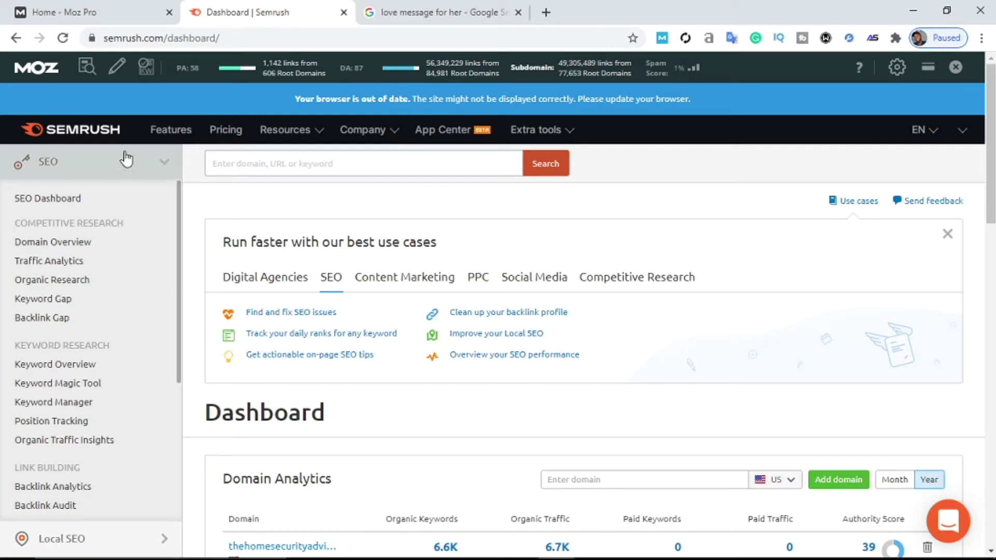
{"action": "left_click", "coordinate": [263, 161]}
{"action": "right_click", "coordinate": [263, 162]}
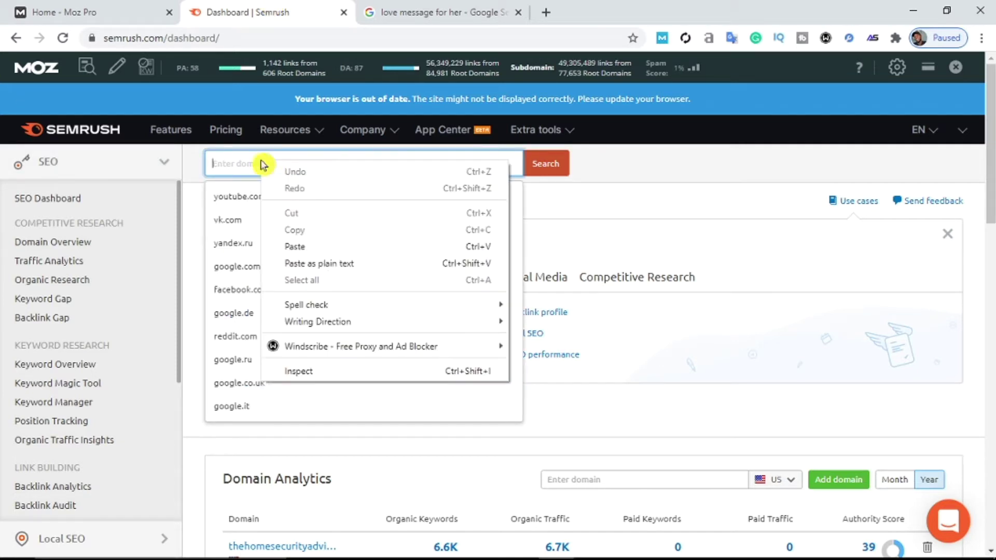
{"action": "left_click", "coordinate": [319, 244]}
{"action": "left_click", "coordinate": [639, 179]}
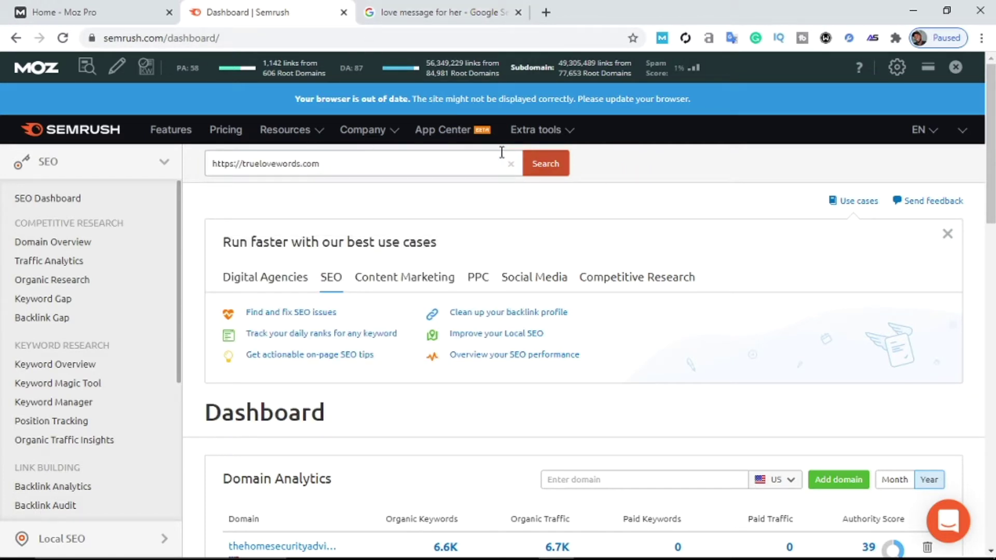
{"action": "left_click", "coordinate": [558, 165]}
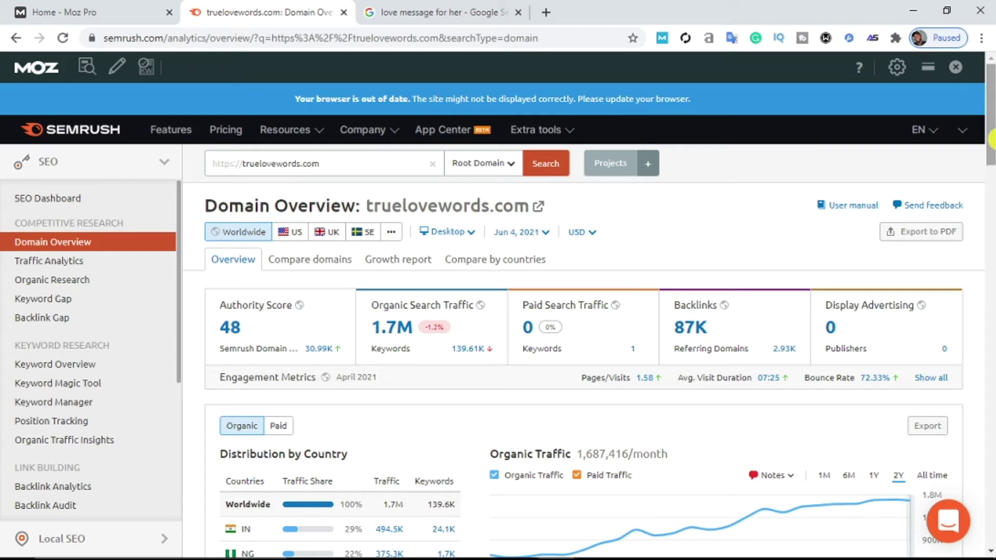
Step: Scroll down to Top Organic Keywords and open the full organic keyword list
{"action": "left_click_drag", "start_coordinate": [990, 139], "coordinate": [990, 155]}
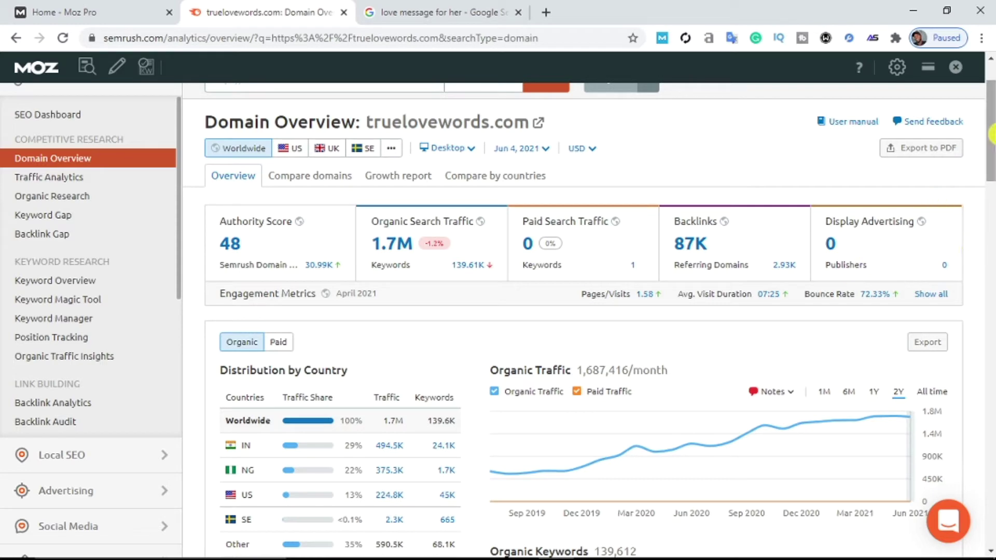
{"action": "left_click_drag", "start_coordinate": [992, 135], "coordinate": [991, 244]}
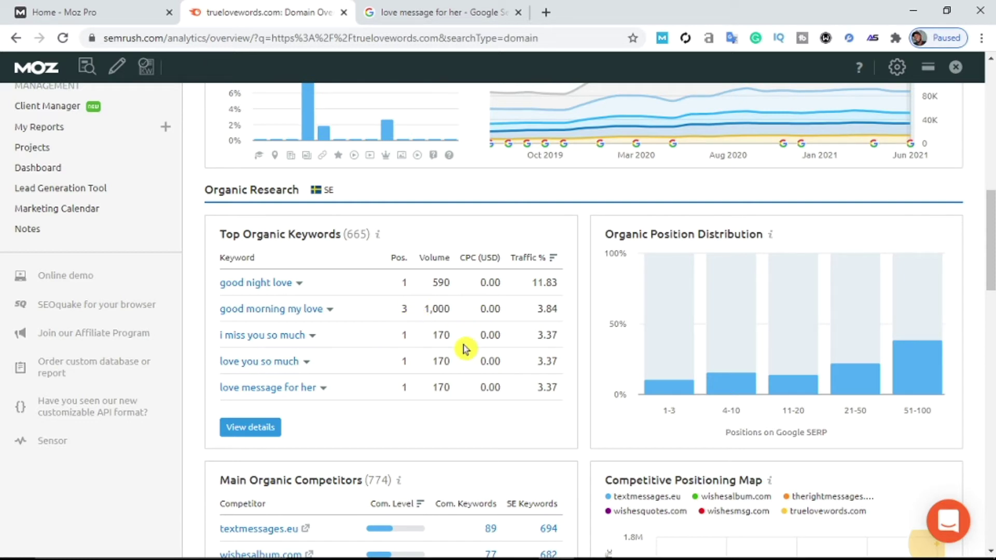
{"action": "left_click", "coordinate": [258, 434]}
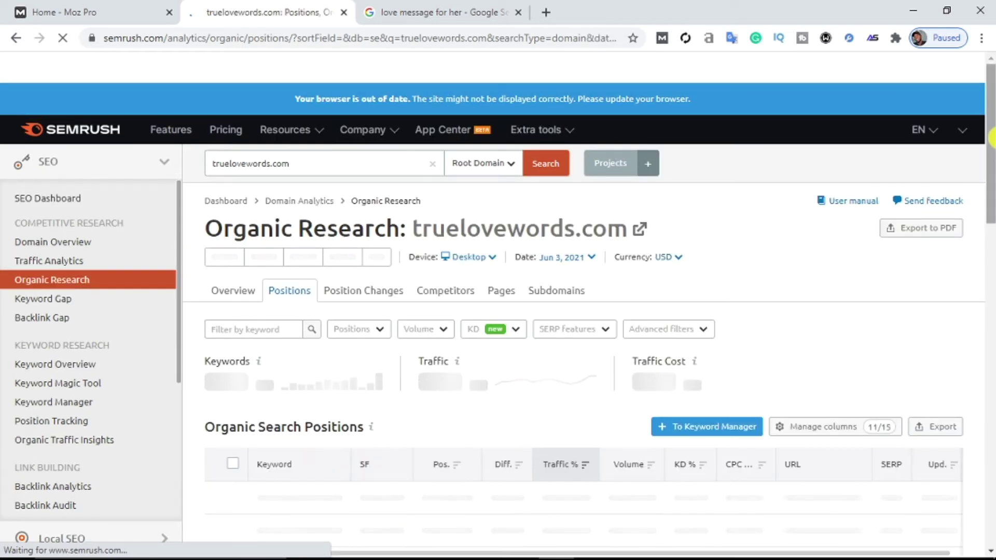
Step: Scroll through the Organic Search Positions table of truelovewords.com's 665 keywords
{"action": "left_click_drag", "start_coordinate": [992, 137], "coordinate": [992, 156]}
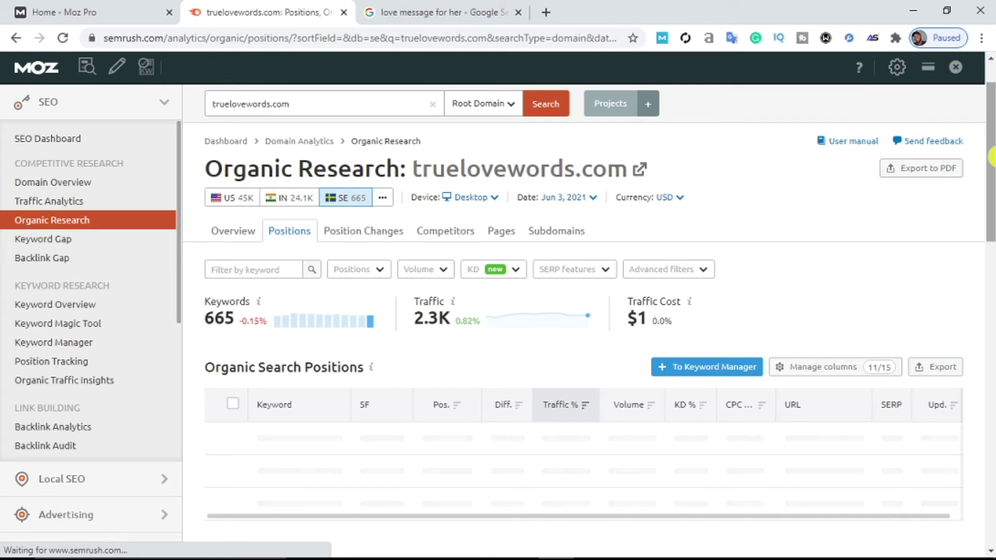
{"action": "left_click_drag", "start_coordinate": [991, 156], "coordinate": [992, 101]}
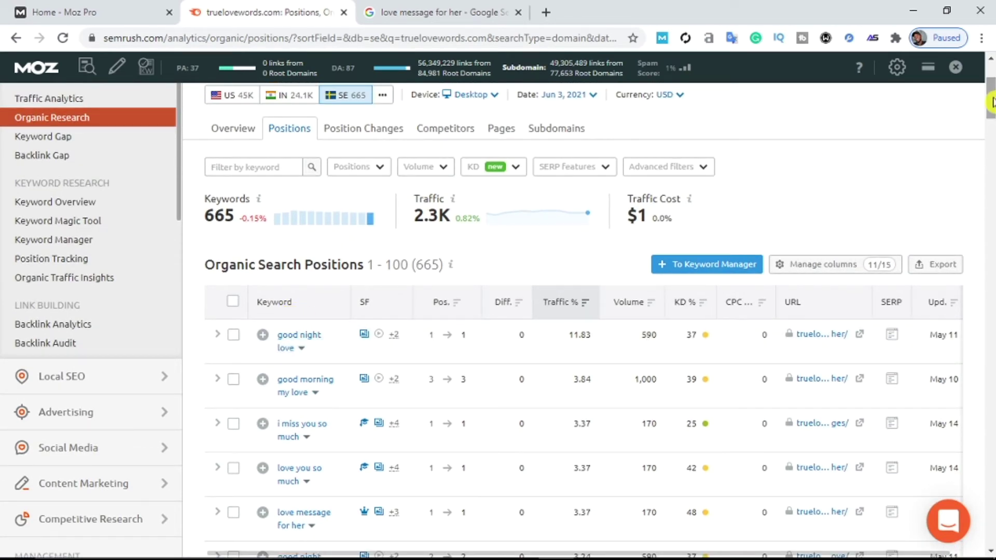
{"action": "left_click_drag", "start_coordinate": [991, 104], "coordinate": [992, 115]}
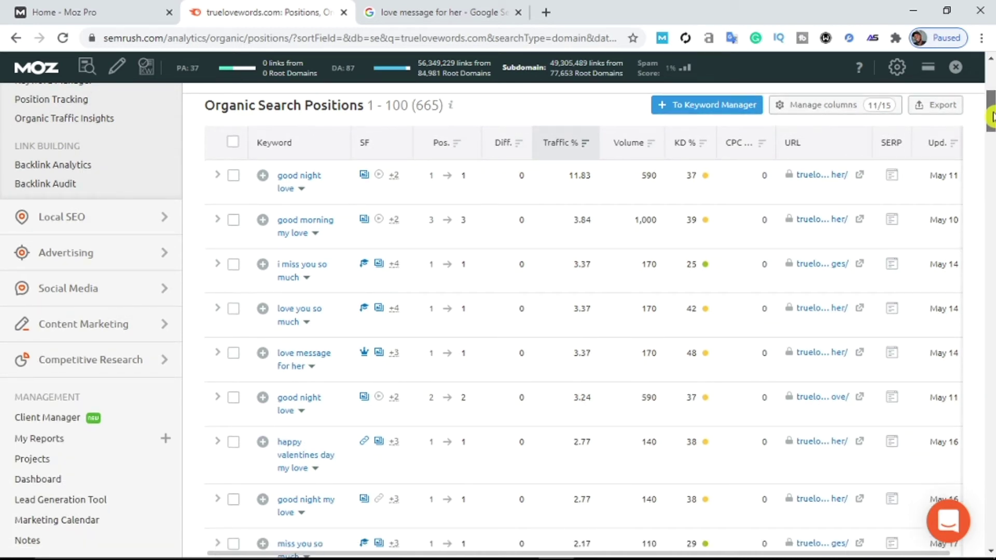
{"action": "left_click_drag", "start_coordinate": [992, 115], "coordinate": [992, 116]}
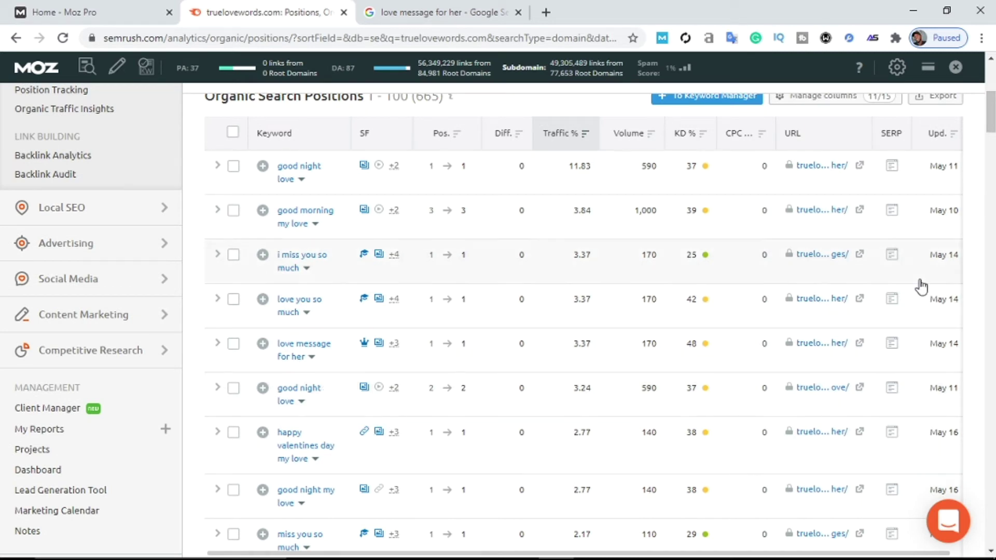
{"action": "left_click_drag", "start_coordinate": [991, 117], "coordinate": [992, 130]}
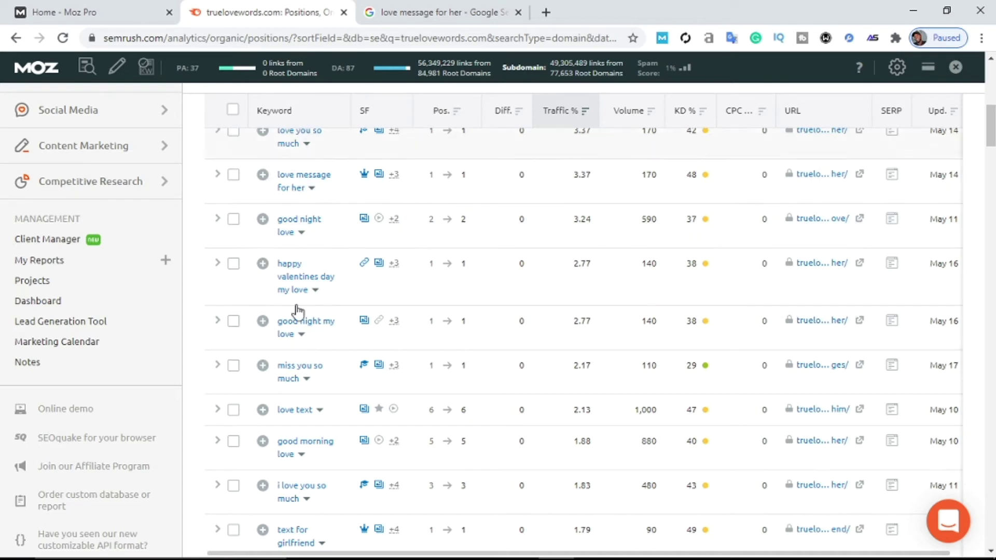
{"action": "left_click_drag", "start_coordinate": [992, 135], "coordinate": [992, 101]}
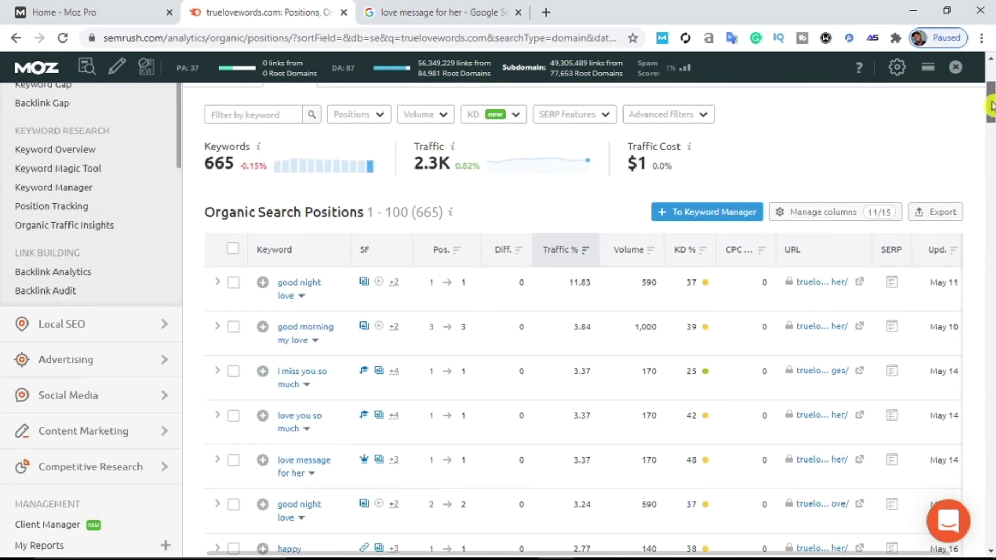
Step: Export the first 500 keywords as an Excel file and open the downloaded .xlsx
{"action": "left_click", "coordinate": [932, 214]}
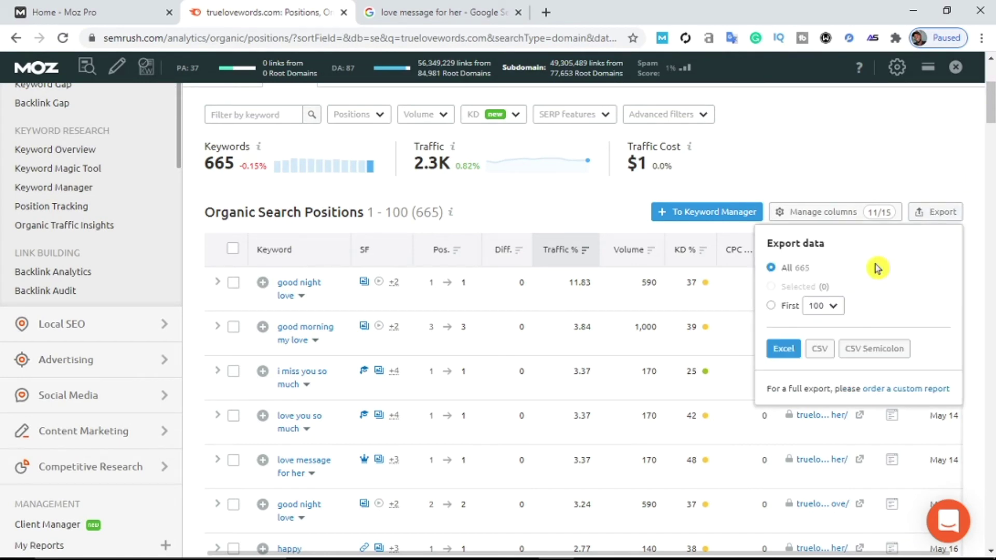
{"action": "left_click", "coordinate": [832, 311]}
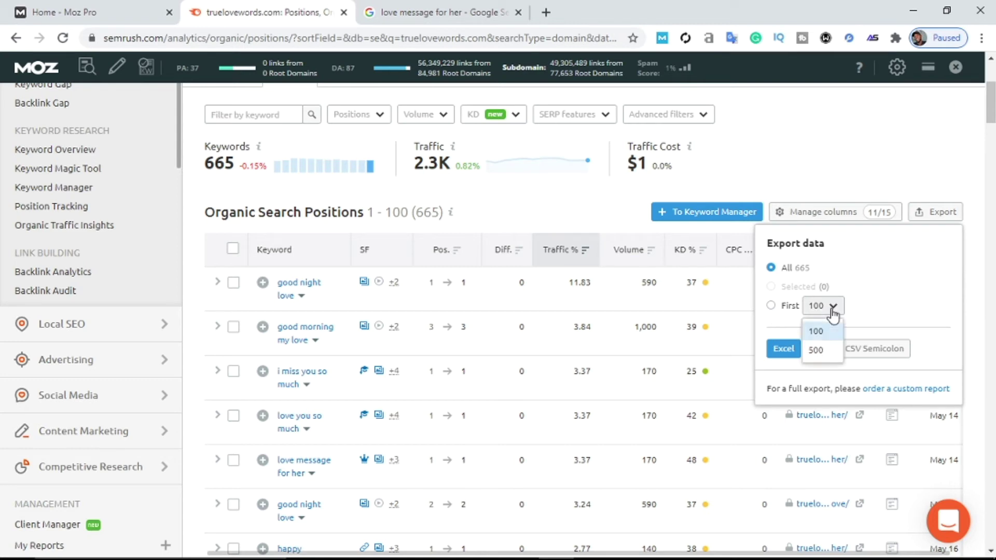
{"action": "left_click", "coordinate": [817, 351]}
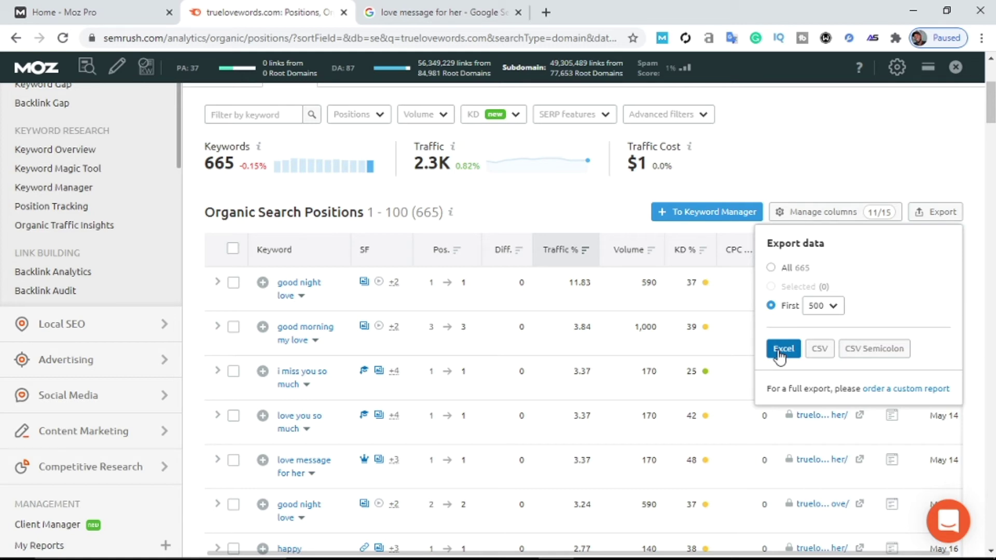
{"action": "left_click", "coordinate": [782, 349]}
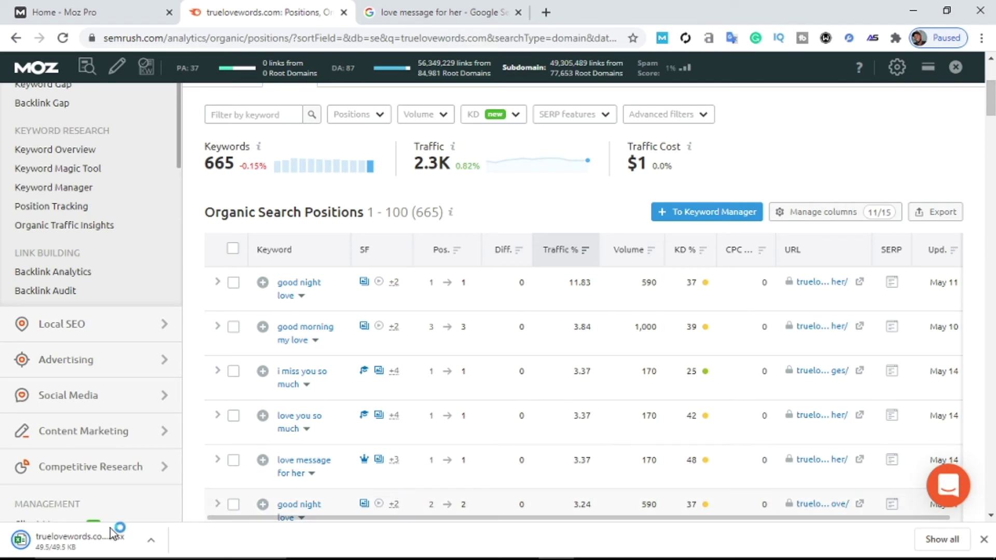
{"action": "left_click", "coordinate": [154, 542]}
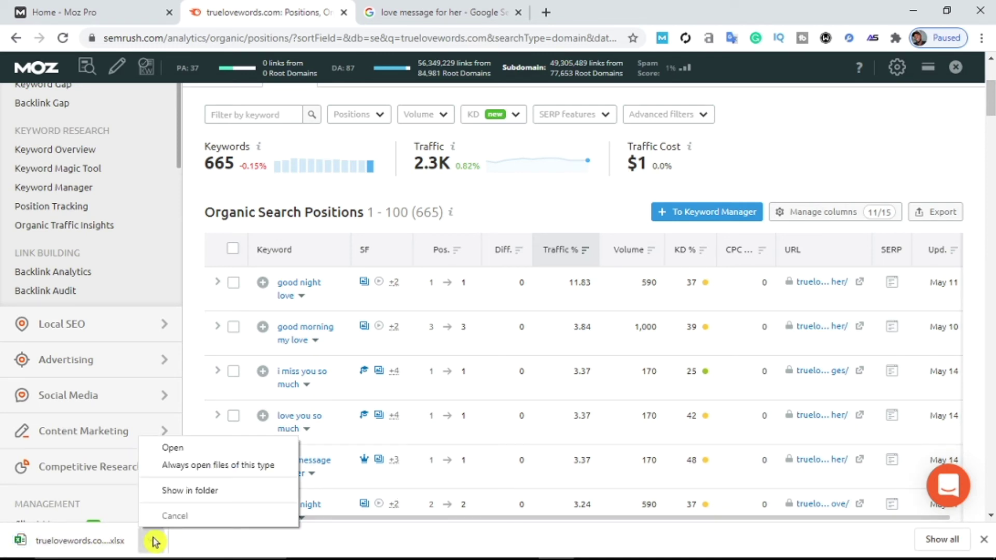
{"action": "left_click", "coordinate": [173, 449]}
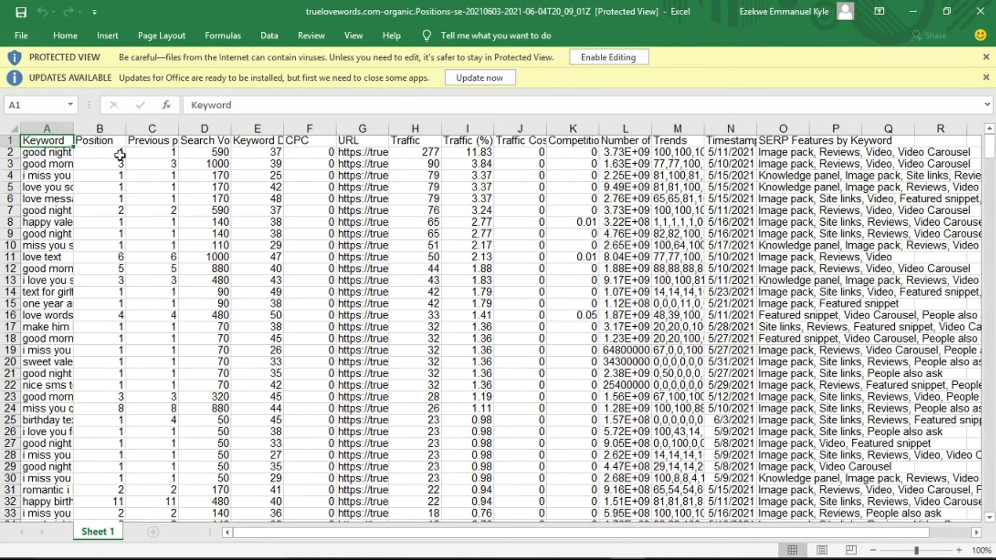
Step: Auto-fit Keyword column A, hide Previous position column C, and widen Keyword Difficulty column E
{"action": "double_click", "coordinate": [75, 128]}
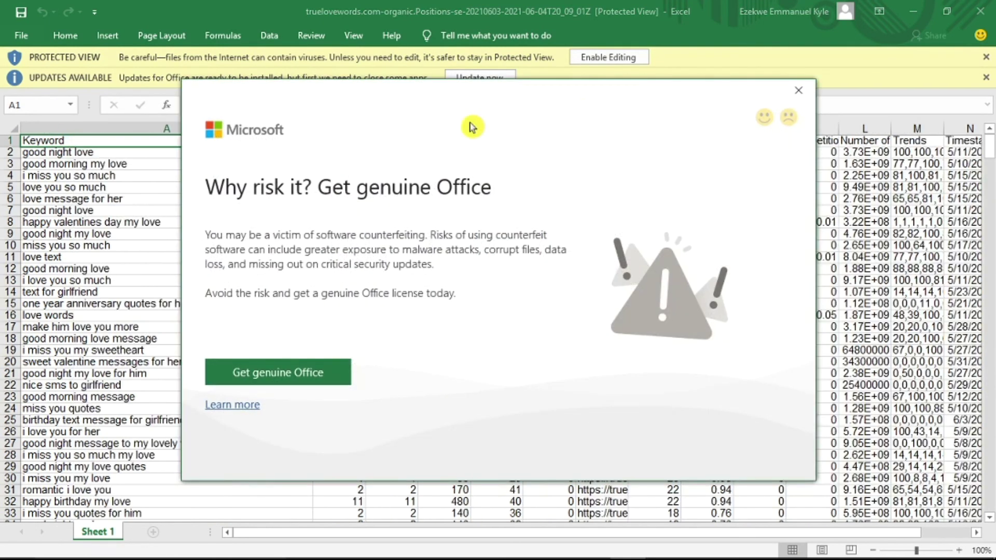
{"action": "left_click", "coordinate": [795, 91]}
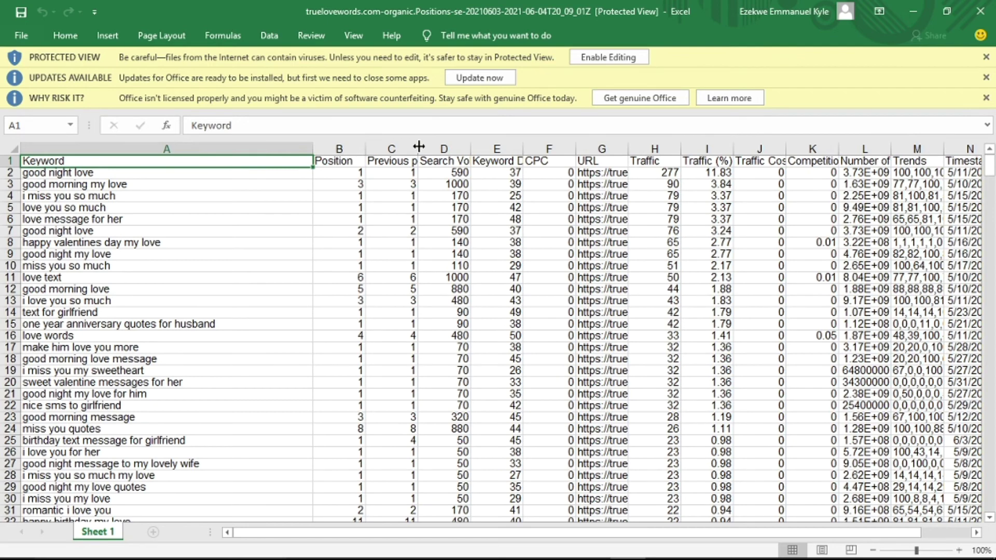
{"action": "left_click_drag", "start_coordinate": [418, 148], "coordinate": [366, 147]}
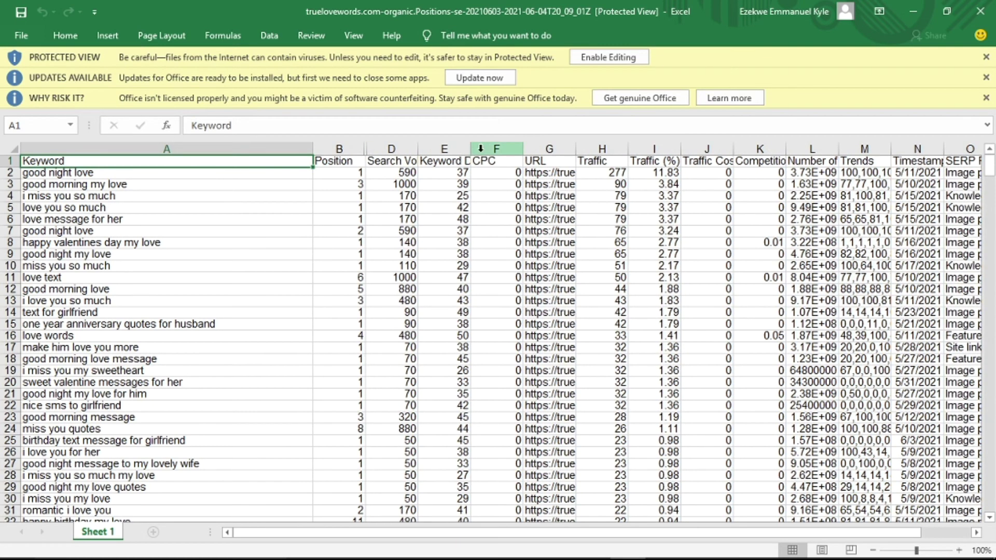
{"action": "left_click_drag", "start_coordinate": [471, 149], "coordinate": [643, 173]}
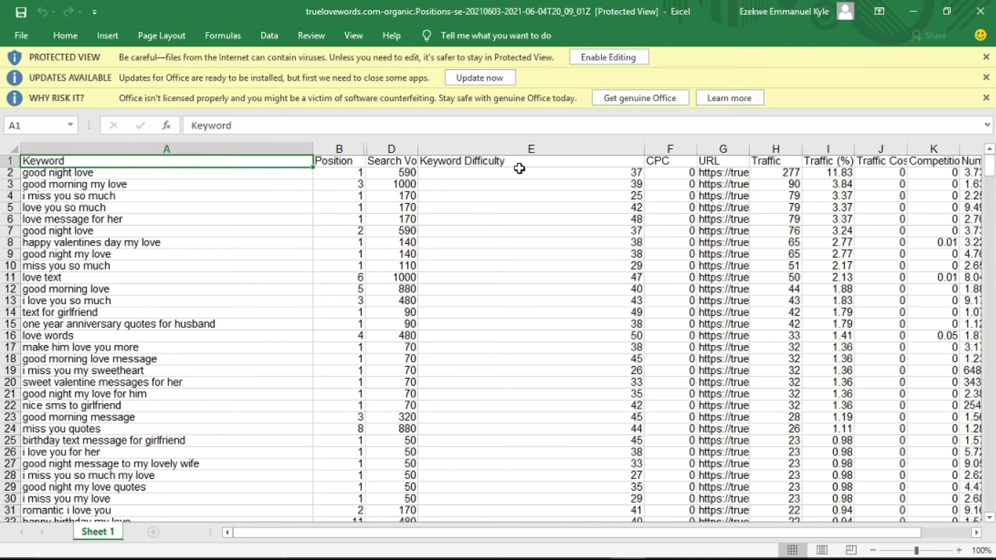
Step: Widen Search Volume column D and collapse CPC column F out of view
{"action": "left_click_drag", "start_coordinate": [418, 149], "coordinate": [522, 165]}
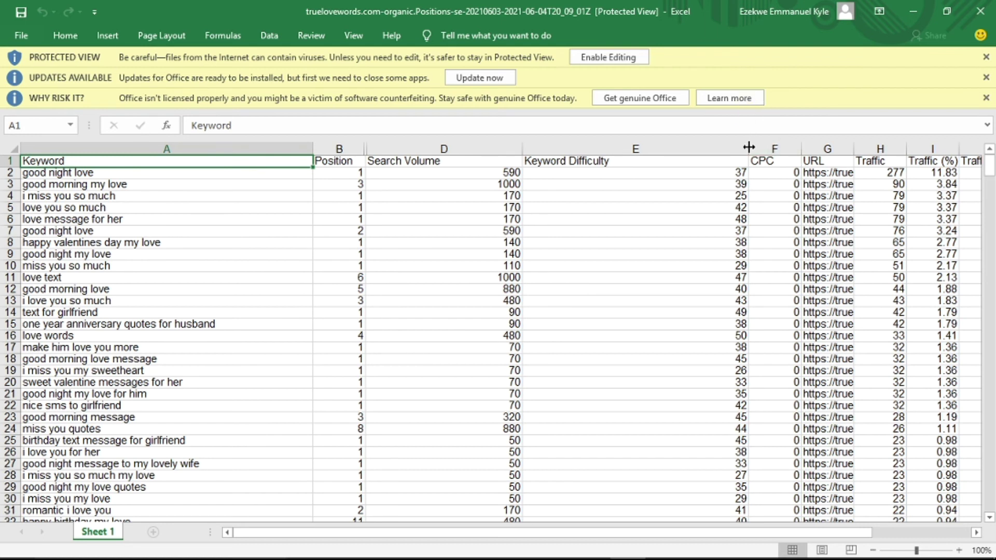
{"action": "left_click_drag", "start_coordinate": [802, 149], "coordinate": [751, 150]}
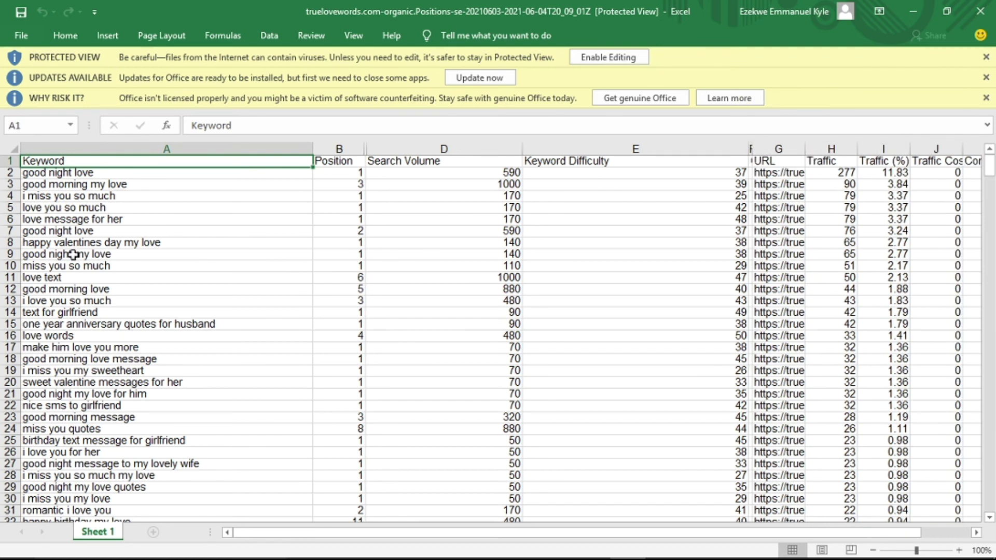